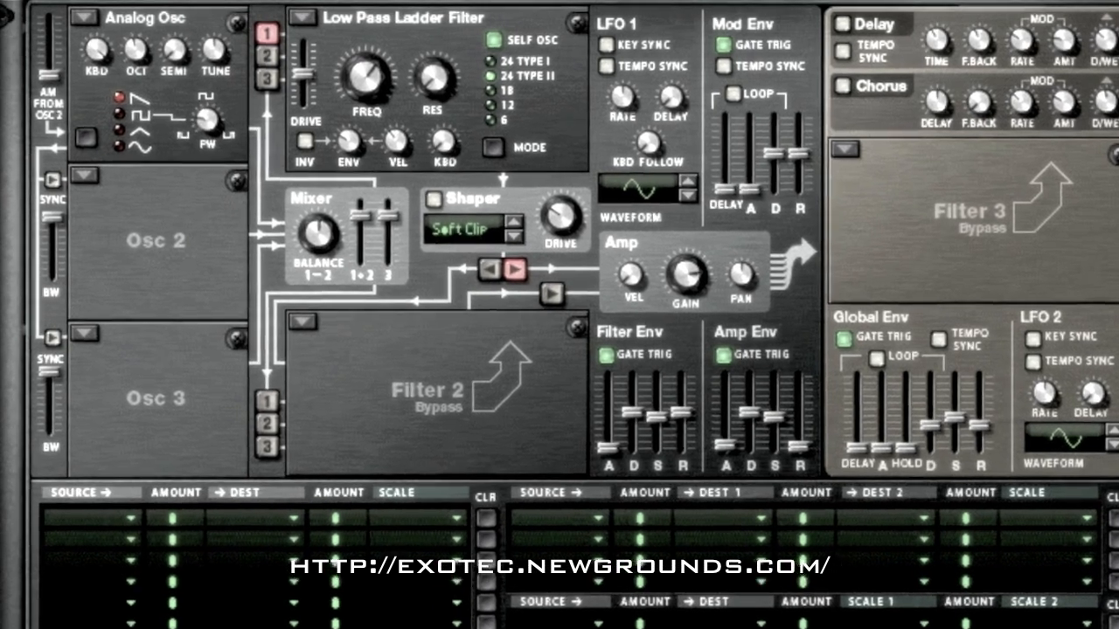
Set all three oscillator slots to Multi Oscillator
{"action": "left_click", "coordinate": [81, 17]}
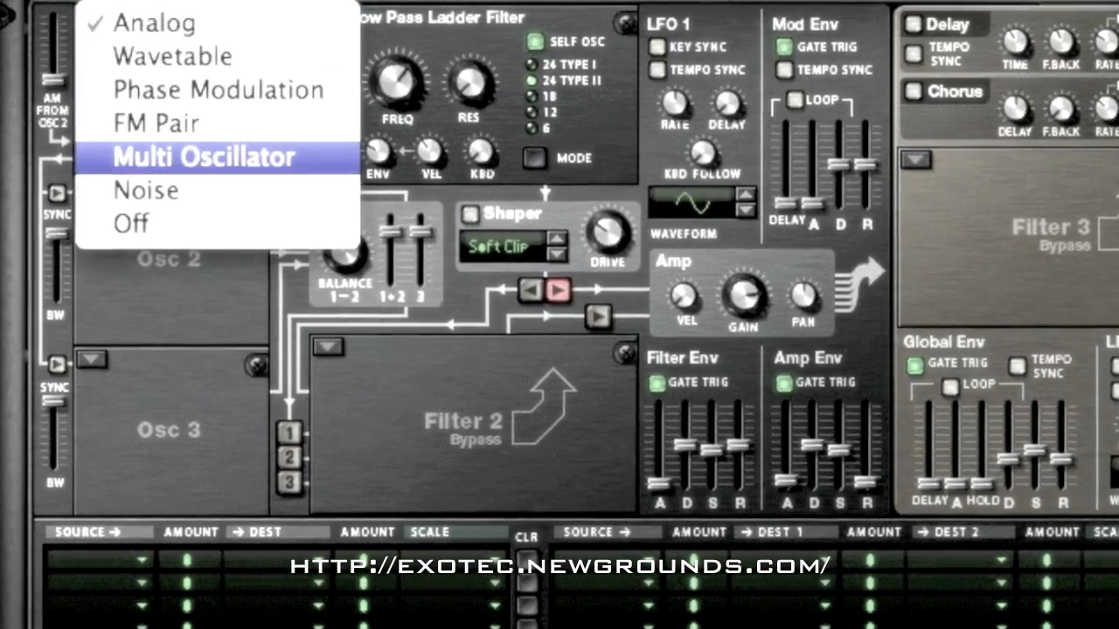
{"action": "left_click", "coordinate": [198, 153]}
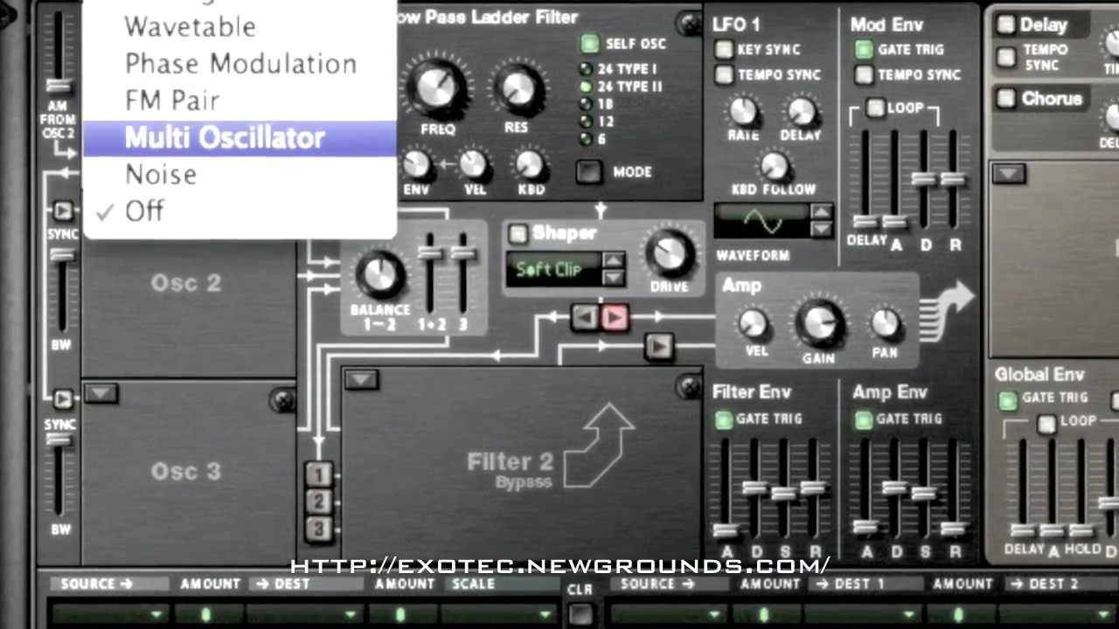
{"action": "left_click", "coordinate": [219, 135]}
{"action": "left_click", "coordinate": [97, 385]}
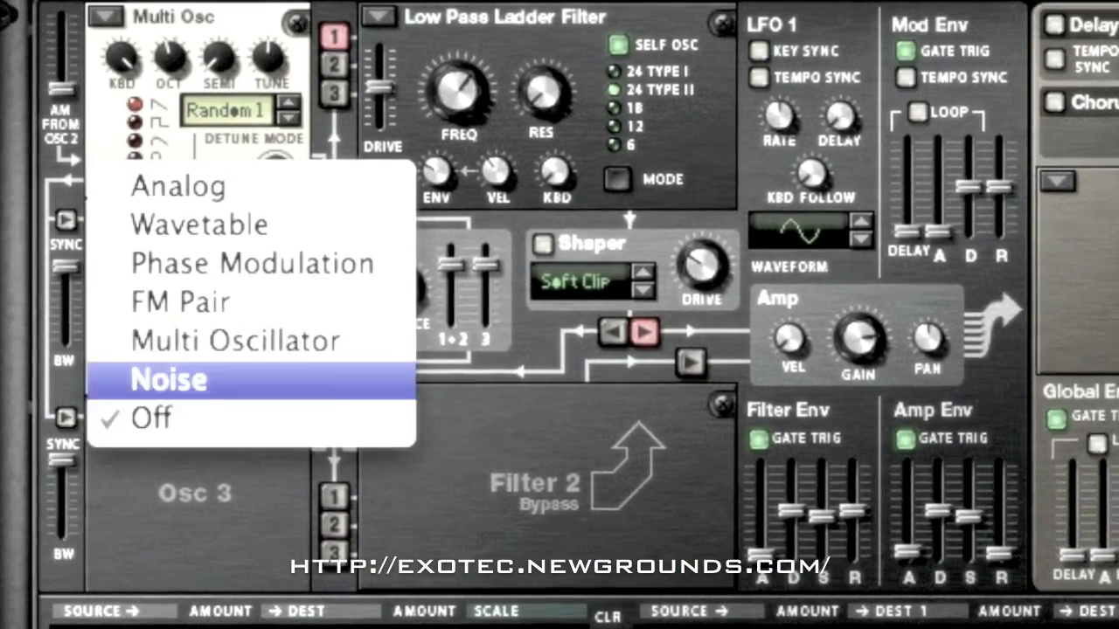
{"action": "left_click", "coordinate": [241, 348]}
Adjust the detune amounts of oscillators 1 and 2, and lower the octave of oscillators 2 and 3
{"action": "left_click_drag", "start_coordinate": [282, 174], "coordinate": [281, 164]}
{"action": "left_click_drag", "start_coordinate": [281, 384], "coordinate": [282, 359]}
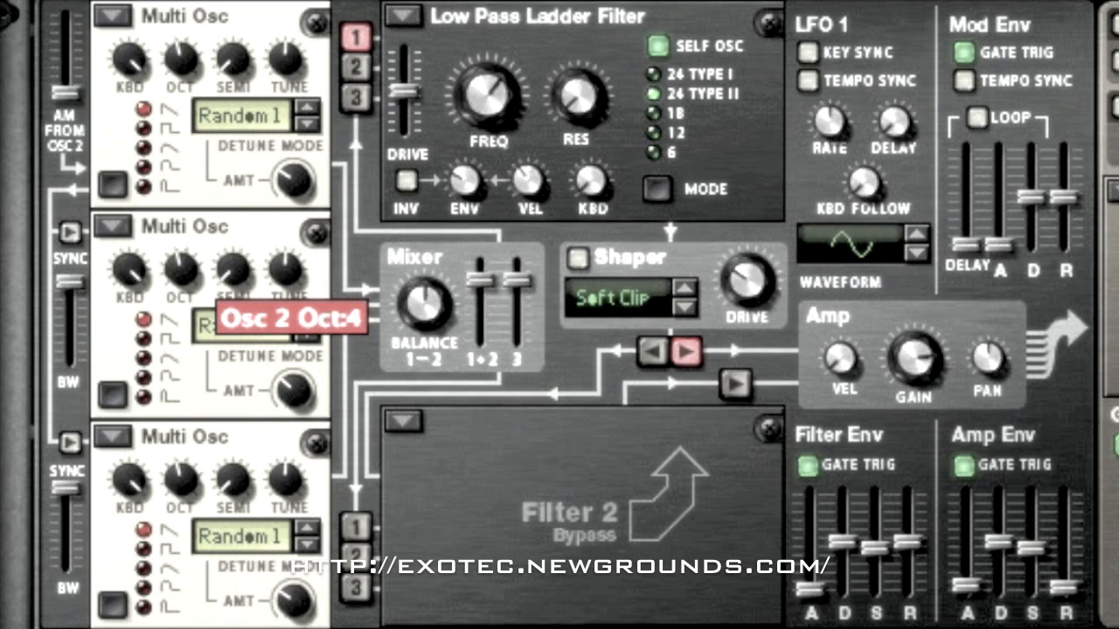
{"action": "left_click_drag", "start_coordinate": [181, 269], "coordinate": [181, 284]}
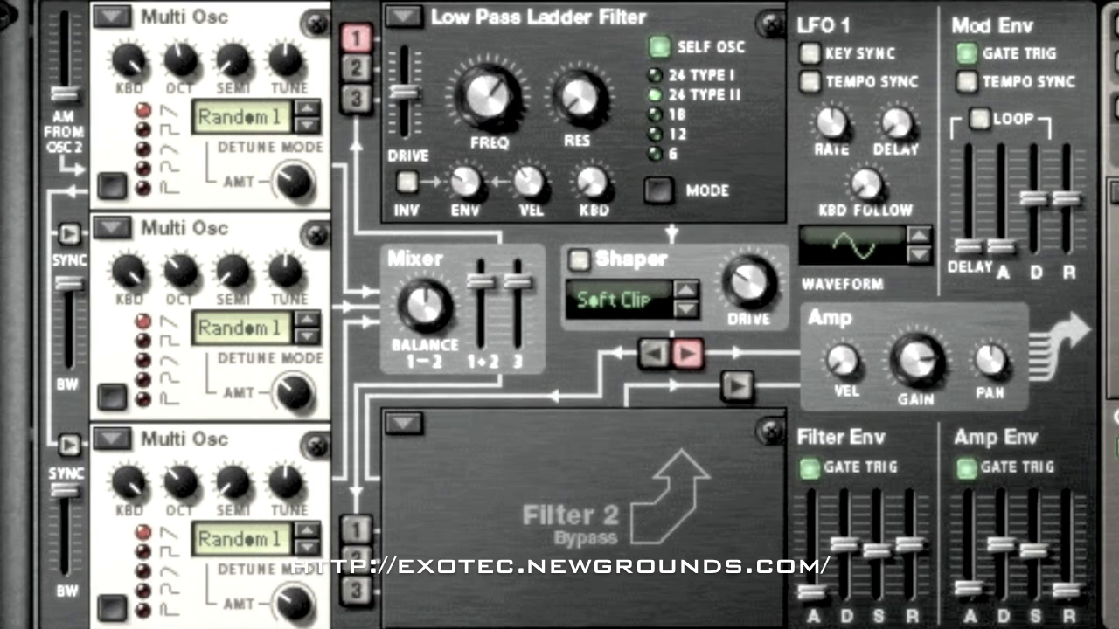
Route oscillators 2 and 3 into Filter 1, with its frequency at 21.6 kHz and a slightly lower resonance
{"action": "left_click", "coordinate": [356, 67]}
{"action": "left_click", "coordinate": [356, 98]}
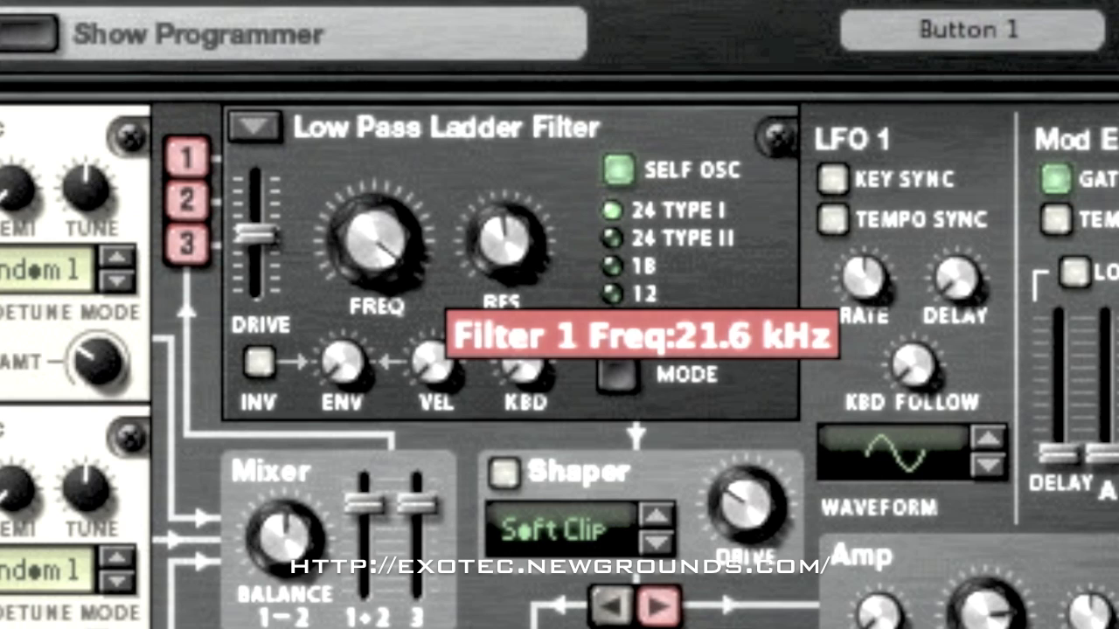
{"action": "left_click_drag", "start_coordinate": [505, 235], "coordinate": [506, 256]}
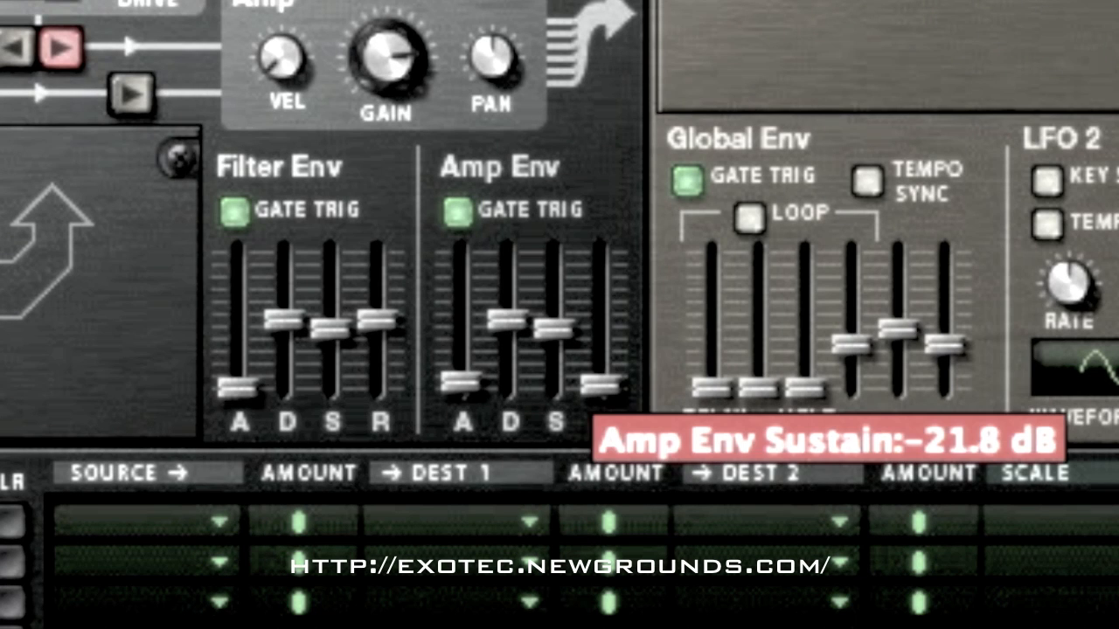
Raise the Amp Env sustain to the top of its range
{"action": "left_click_drag", "start_coordinate": [554, 329], "coordinate": [554, 251]}
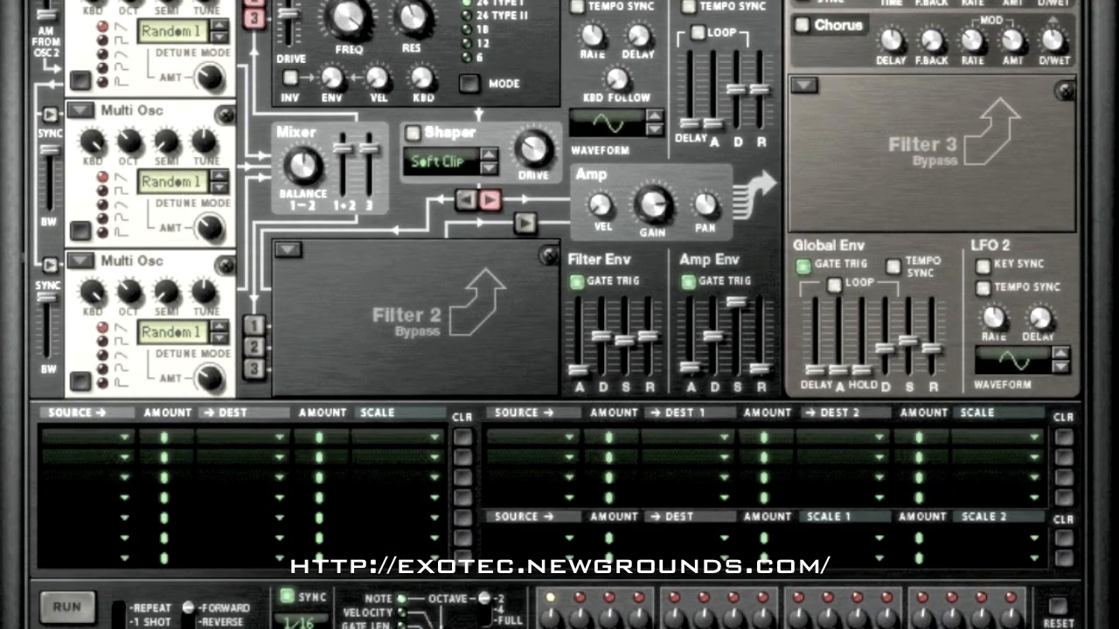
Assign LFO 1 as the source of the first three modulation matrix rows
{"action": "left_click", "coordinate": [86, 437]}
{"action": "left_click", "coordinate": [96, 627]}
{"action": "left_click", "coordinate": [85, 457]}
{"action": "left_click", "coordinate": [96, 628]}
{"action": "left_click", "coordinate": [85, 476]}
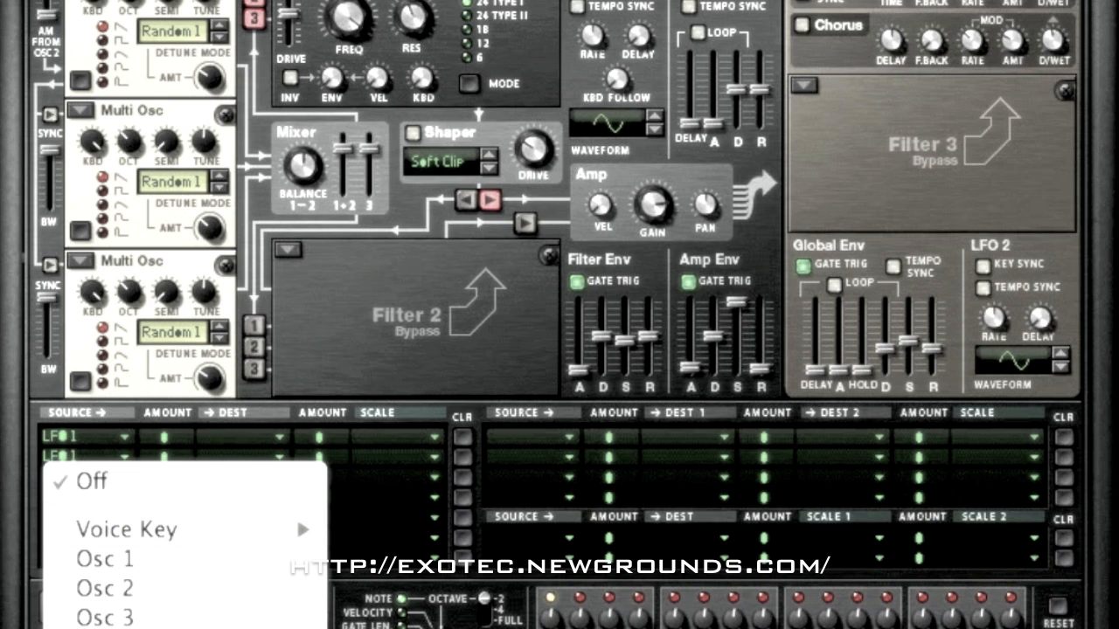
{"action": "left_click", "coordinate": [96, 628]}
Route the three LFO 1 rows to Osc 1, Osc 2 and Osc 3 Pitch with amounts of 25, -25 and 25
{"action": "left_click", "coordinate": [241, 436]}
{"action": "mouse_move", "coordinate": [267, 490]}
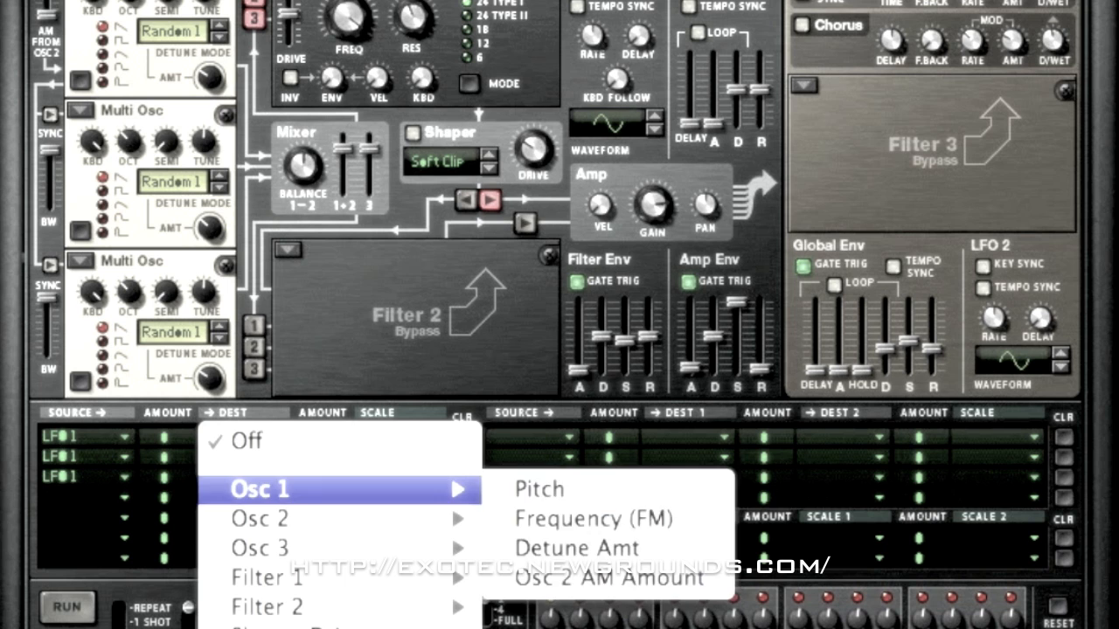
{"action": "left_click", "coordinate": [539, 490]}
{"action": "left_click", "coordinate": [240, 457]}
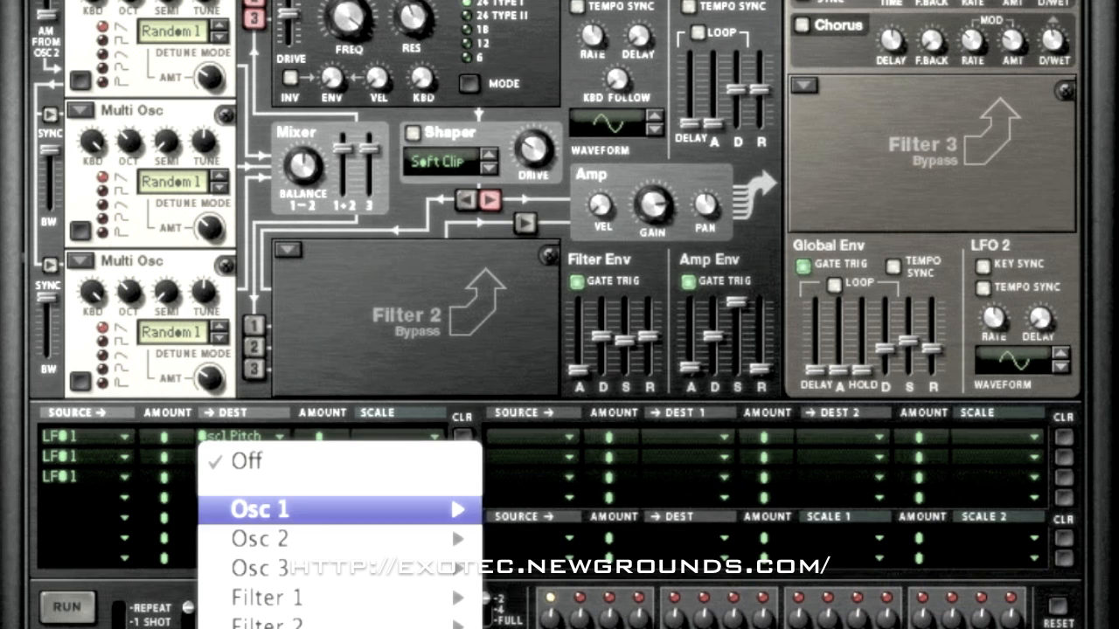
{"action": "mouse_move", "coordinate": [267, 536]}
{"action": "left_click", "coordinate": [539, 536]}
{"action": "left_click", "coordinate": [240, 477]}
{"action": "mouse_move", "coordinate": [268, 589]}
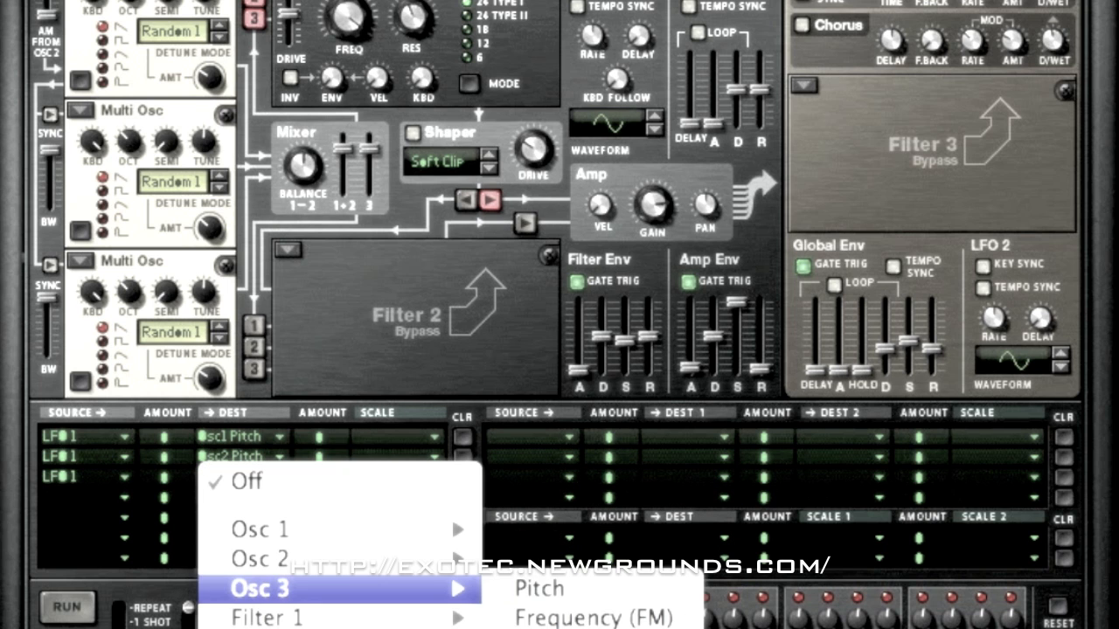
{"action": "left_click", "coordinate": [539, 589]}
{"action": "left_click_drag", "start_coordinate": [164, 437], "coordinate": [164, 415]}
{"action": "mouse_move", "coordinate": [164, 456]}
{"action": "left_mouse_down"}
{"action": "mouse_move", "coordinate": [164, 480]}
{"action": "mouse_move", "coordinate": [164, 455]}
{"action": "left_mouse_up"}
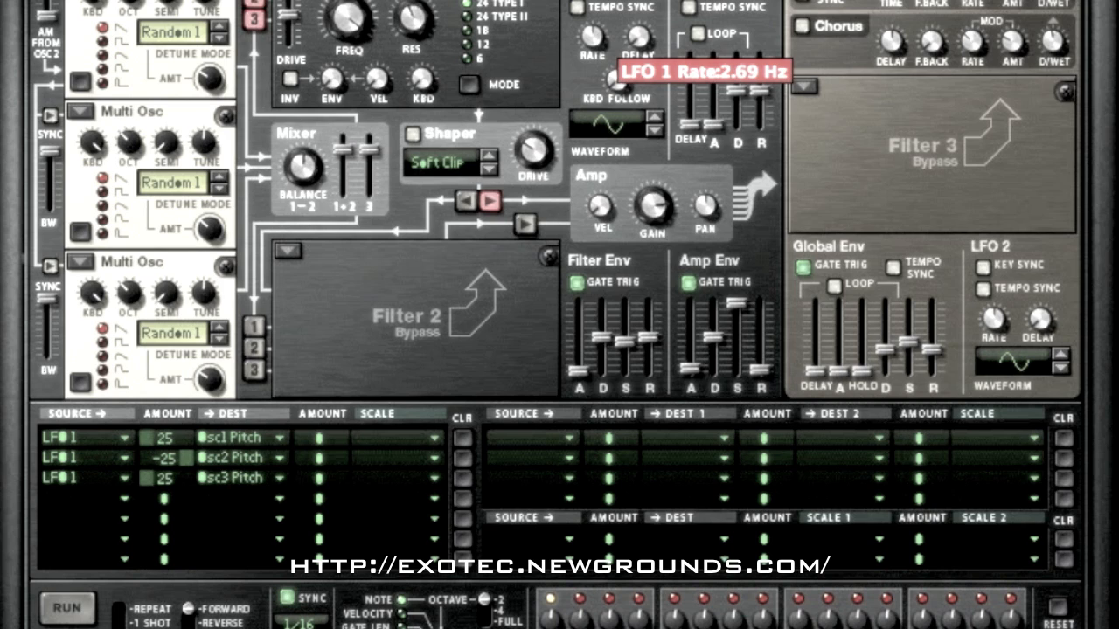
Raise the LFO 1 rate and change its waveform to a rising sawtooth
{"action": "left_click_drag", "start_coordinate": [592, 34], "coordinate": [593, 3]}
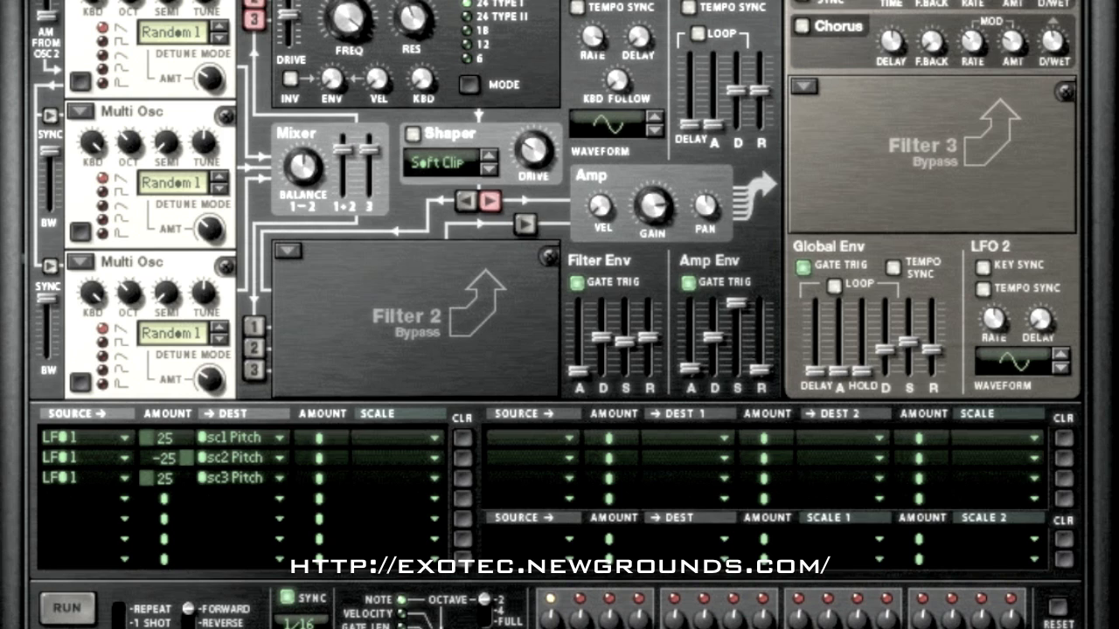
{"action": "left_click", "coordinate": [655, 117]}
{"action": "left_click", "coordinate": [654, 117]}
{"action": "left_click", "coordinate": [655, 117]}
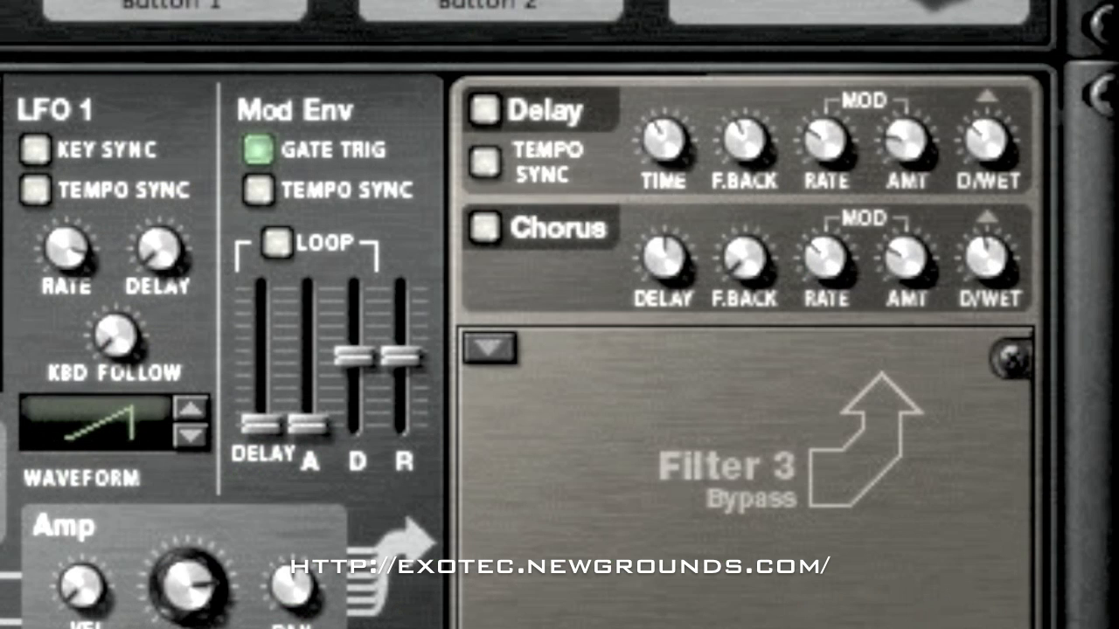
Enable the Delay effect with tempo sync, set its time to 3/16 and lower its dry/wet mix
{"action": "left_click", "coordinate": [485, 110]}
{"action": "left_click", "coordinate": [485, 163]}
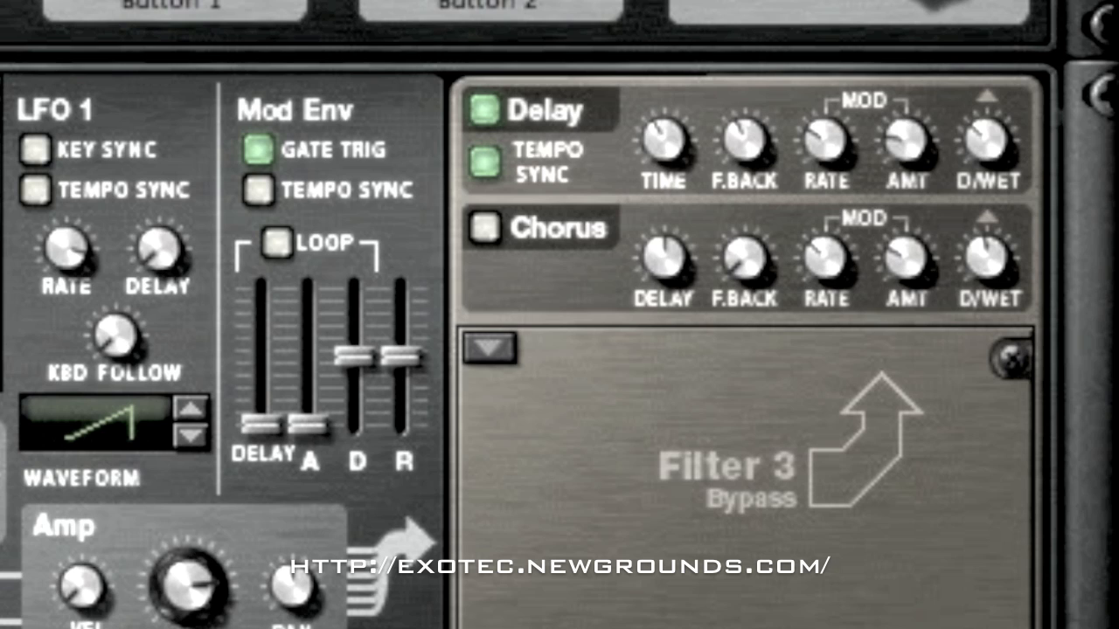
{"action": "left_click_drag", "start_coordinate": [664, 140], "coordinate": [665, 180]}
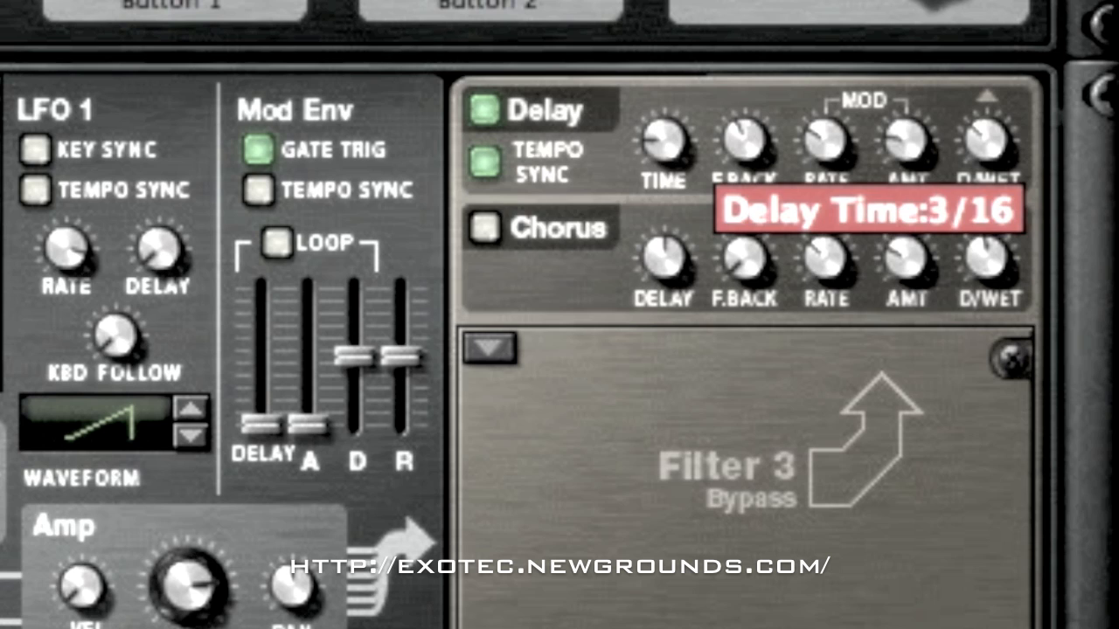
{"action": "left_click_drag", "start_coordinate": [988, 140], "coordinate": [987, 153]}
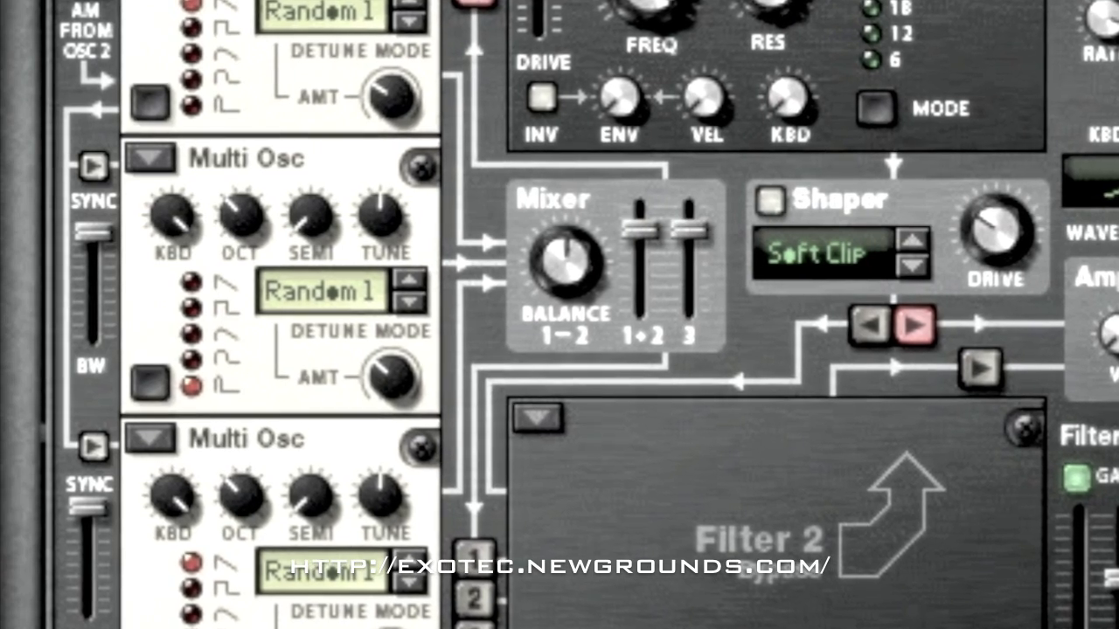
Shift the mixer balance toward oscillator 1
{"action": "left_click_drag", "start_coordinate": [566, 262], "coordinate": [566, 313]}
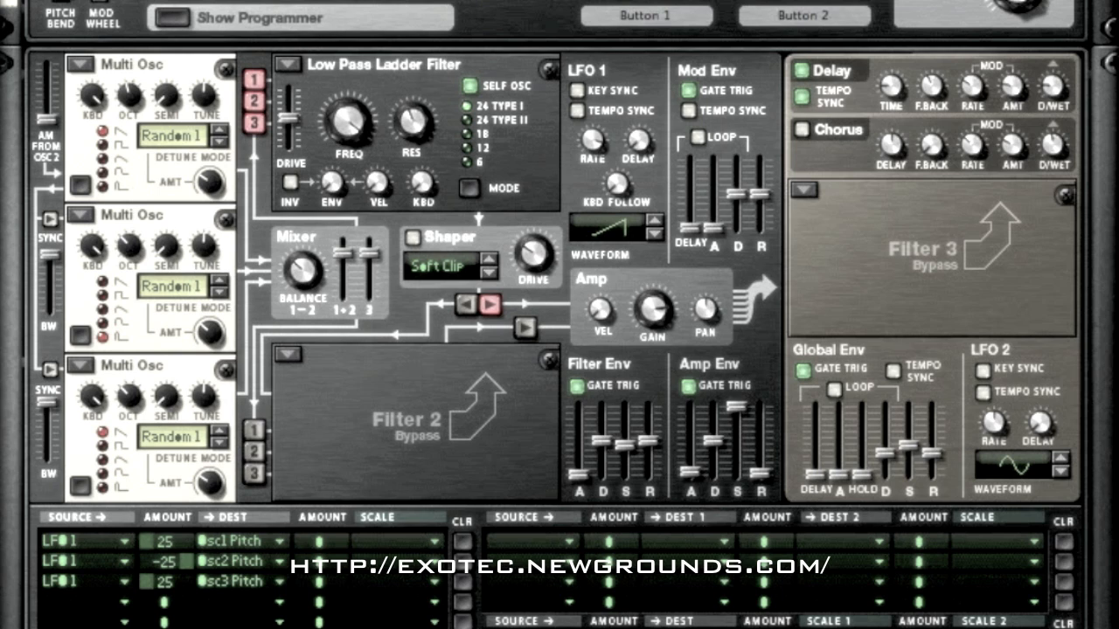
Load a State Variable filter into Filter 3, set it to HP 12 and lower its frequency
{"action": "left_click", "coordinate": [803, 190]}
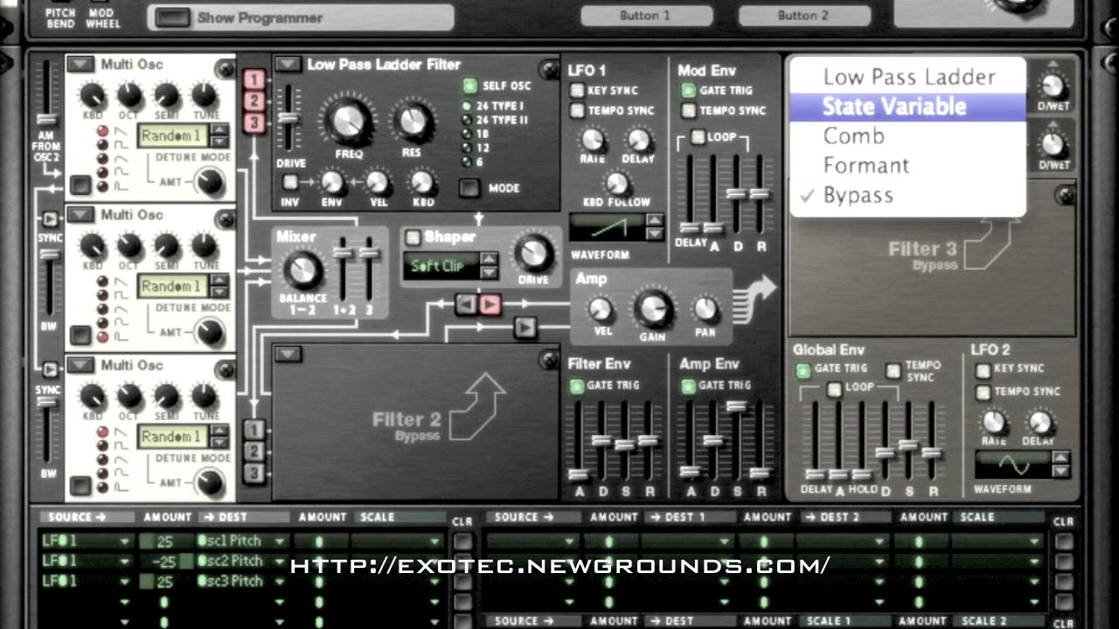
{"action": "left_click", "coordinate": [893, 106]}
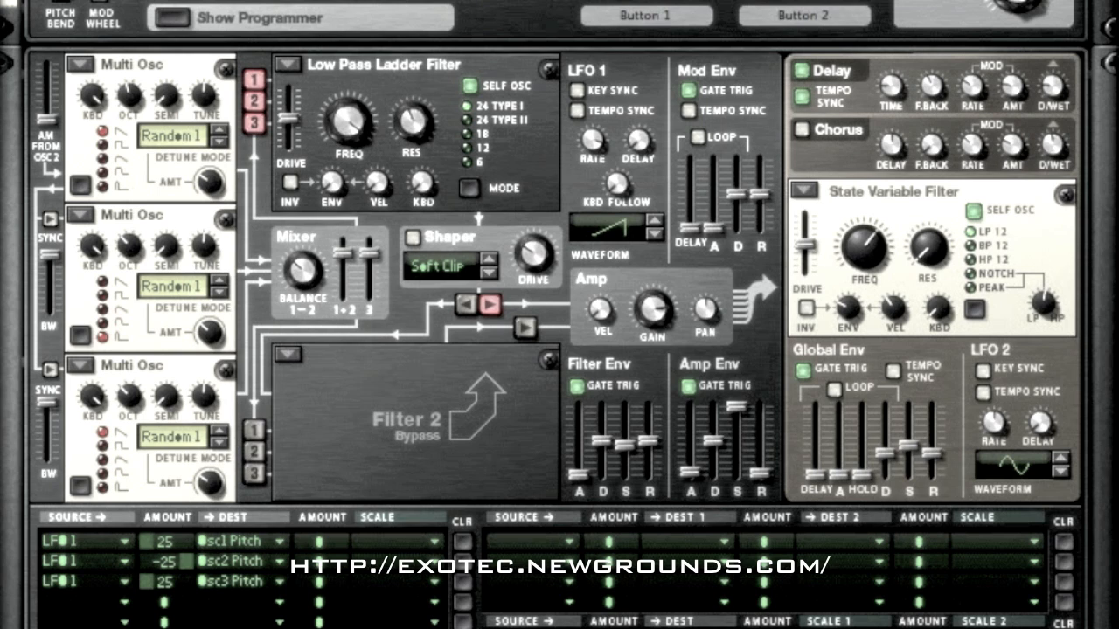
{"action": "left_click", "coordinate": [971, 259]}
{"action": "left_click_drag", "start_coordinate": [864, 247], "coordinate": [864, 320]}
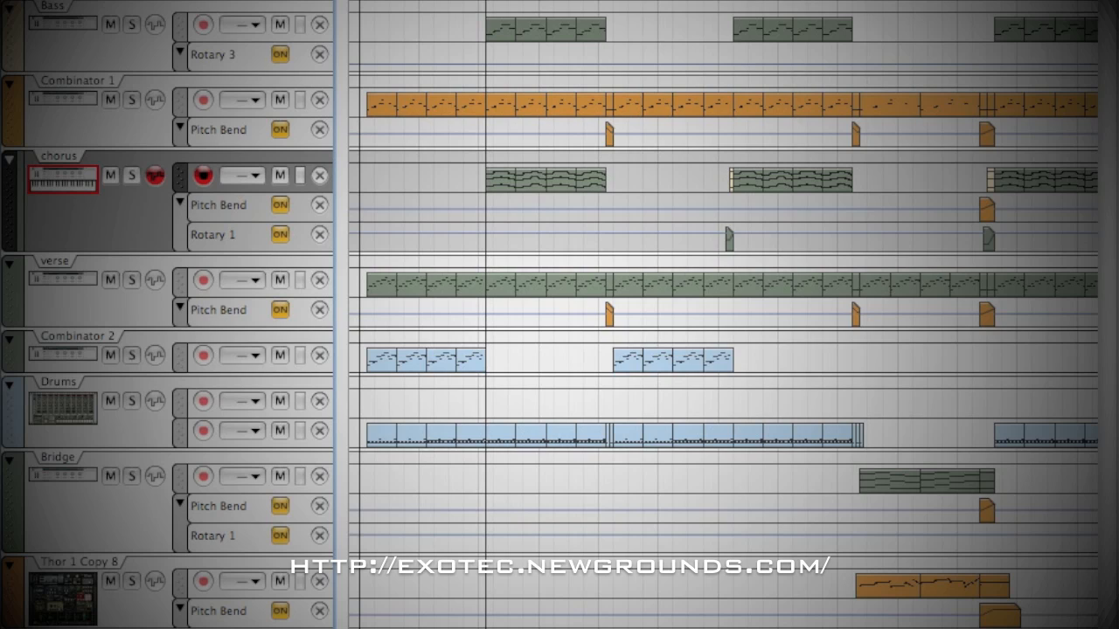
Play the song arrangement to hear the finished patch in context
{"action": "key", "text": "space"}
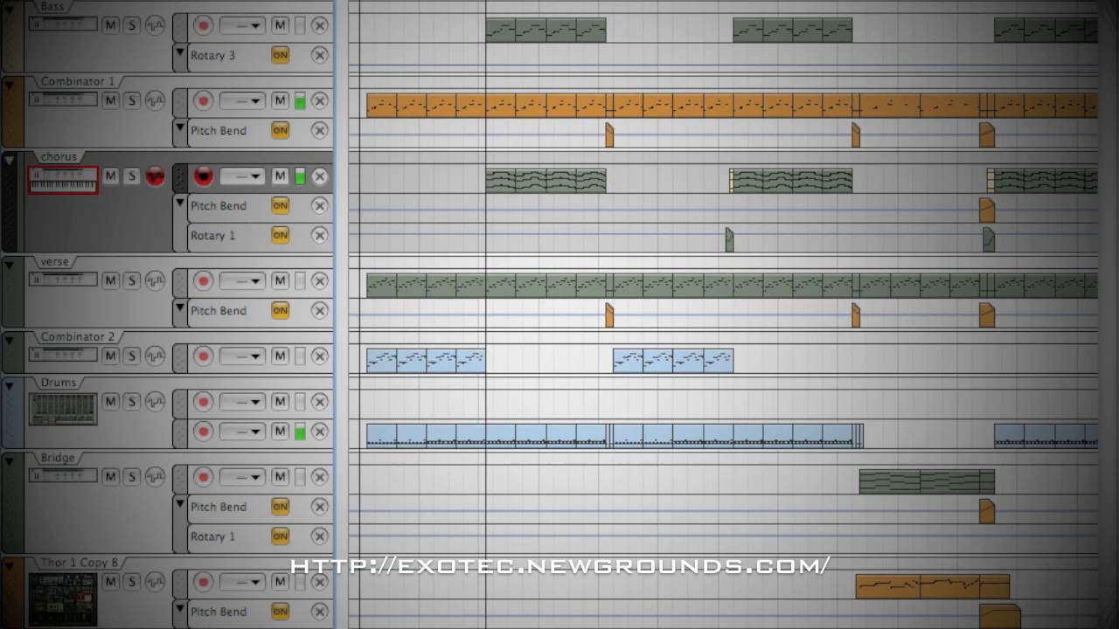